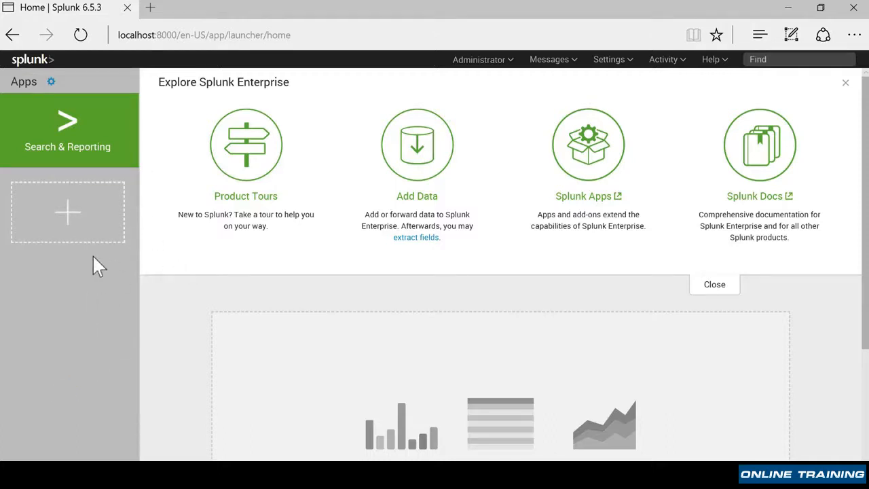
Open the Splunk app management page and examine the Search & Reporting entry with its folder name.
click(65, 146)
click(50, 82)
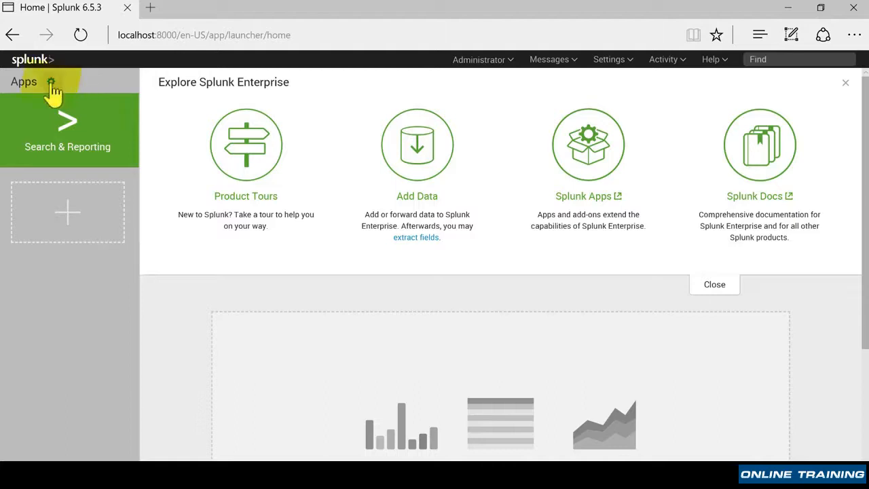
click(50, 82)
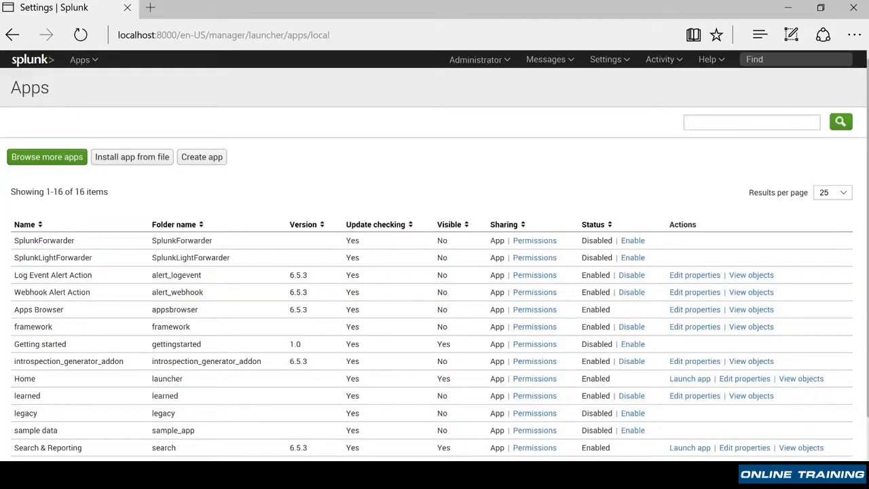
scroll(119, 239, down, 1)
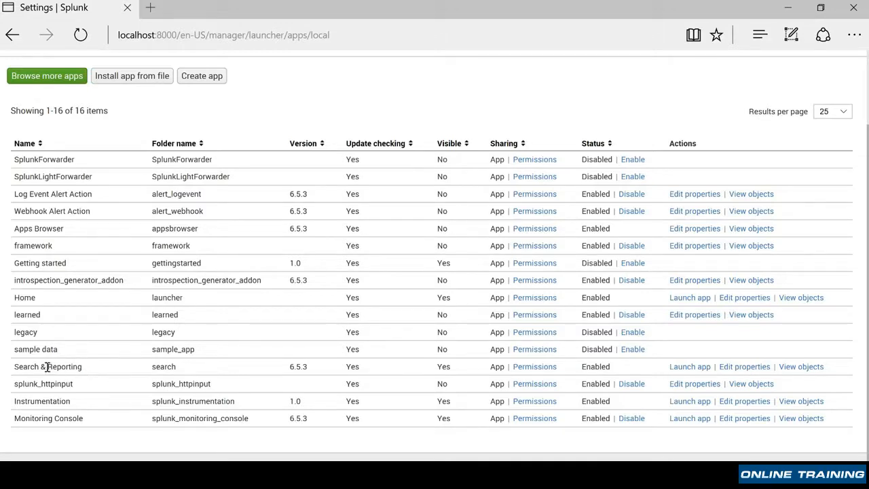
drag(15, 367, 206, 369)
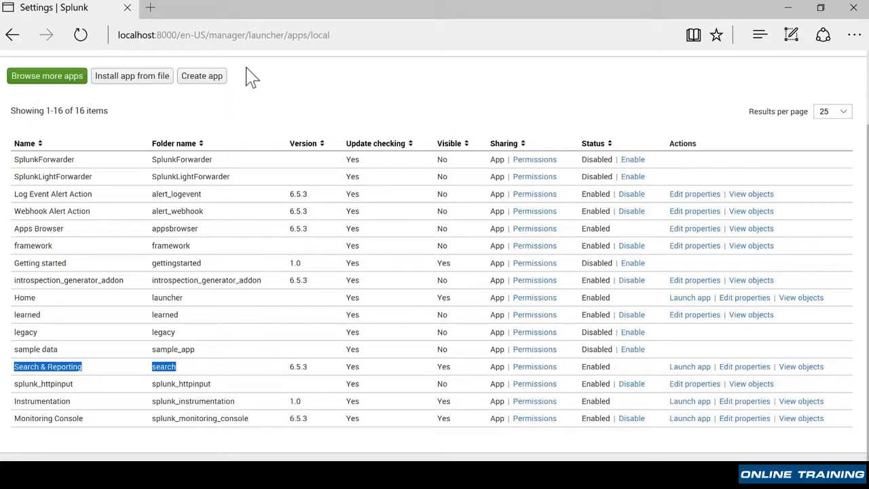
Open the Splunkbase website in a new browser tab.
click(150, 9)
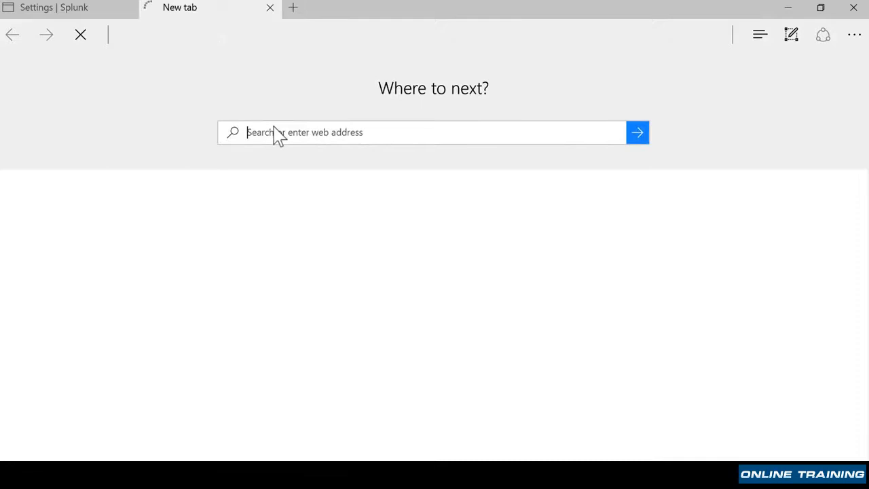
text(splunk)
text( use)
text(.co)
key(Return)
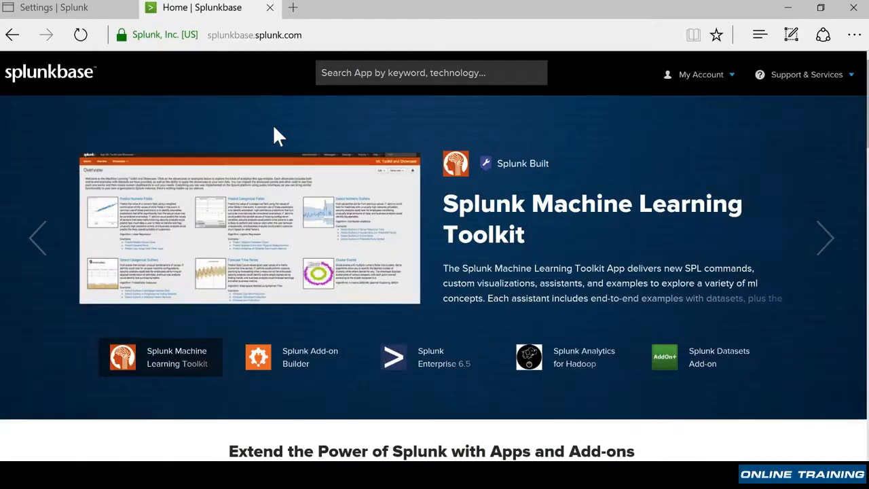
Search Splunkbase for "dashbo" and open the Splunk 6.x Dashboard Examples app page.
click(371, 80)
text(dashbo)
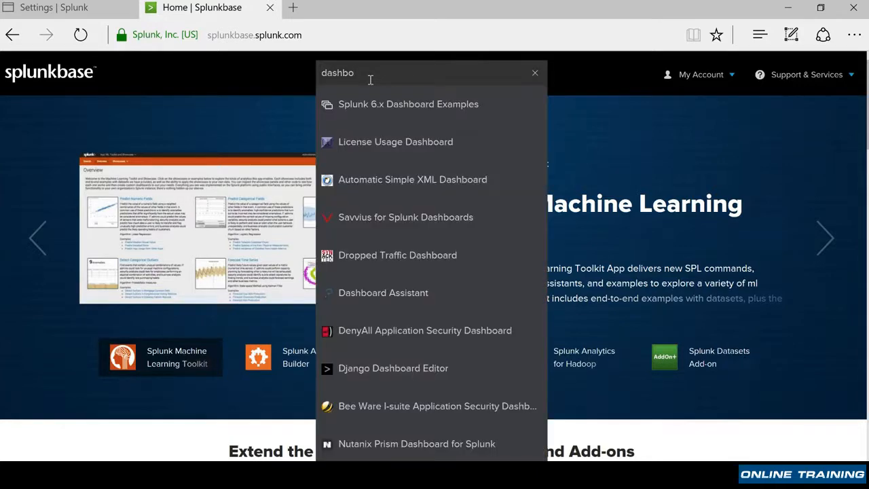
click(367, 105)
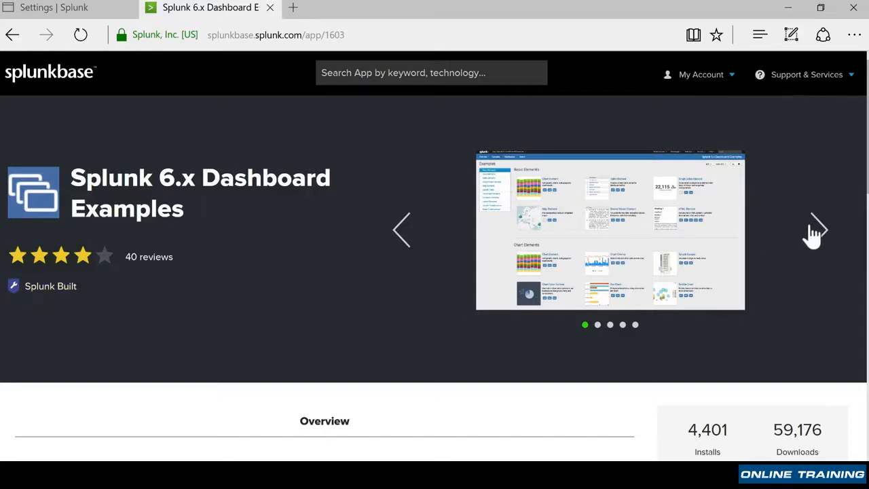
Look through the preview images of the Splunk 6.x Dashboard Examples app.
click(817, 229)
click(816, 229)
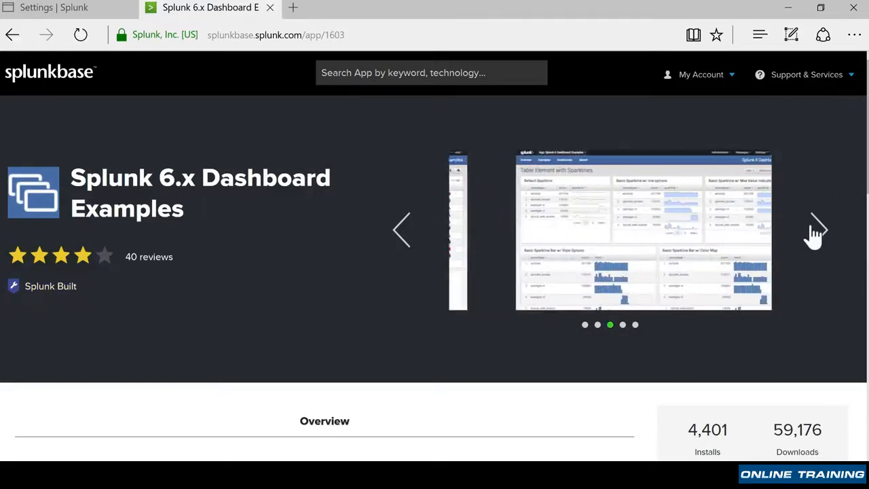
click(817, 230)
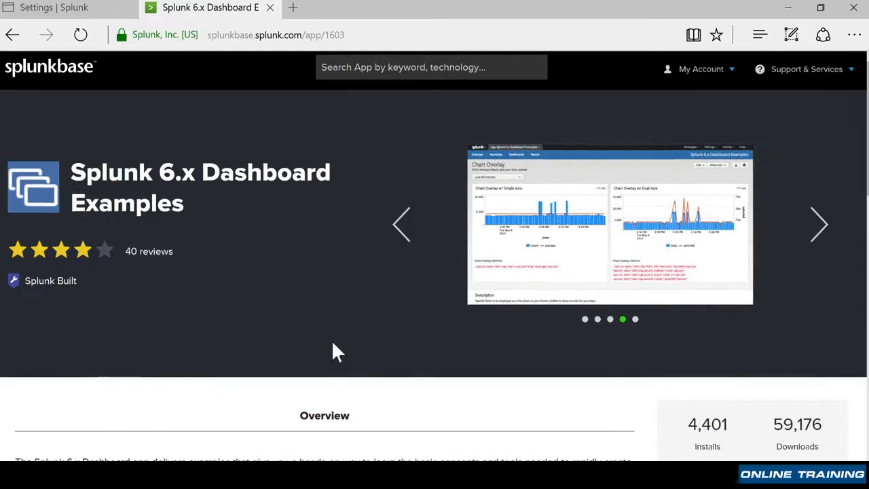
Download the Splunk 6.x Dashboard Examples package, agreeing to the license agreements and saving the file.
scroll(332, 349, down, 3)
scroll(332, 345, down, 1)
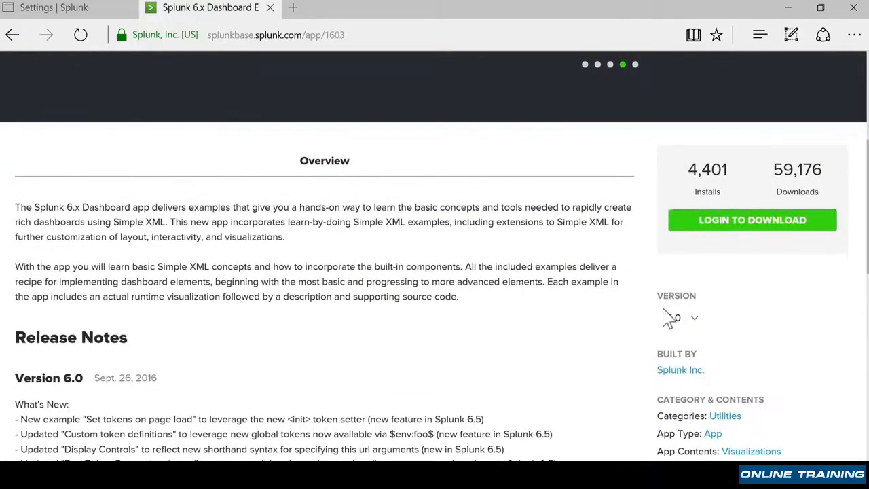
click(745, 231)
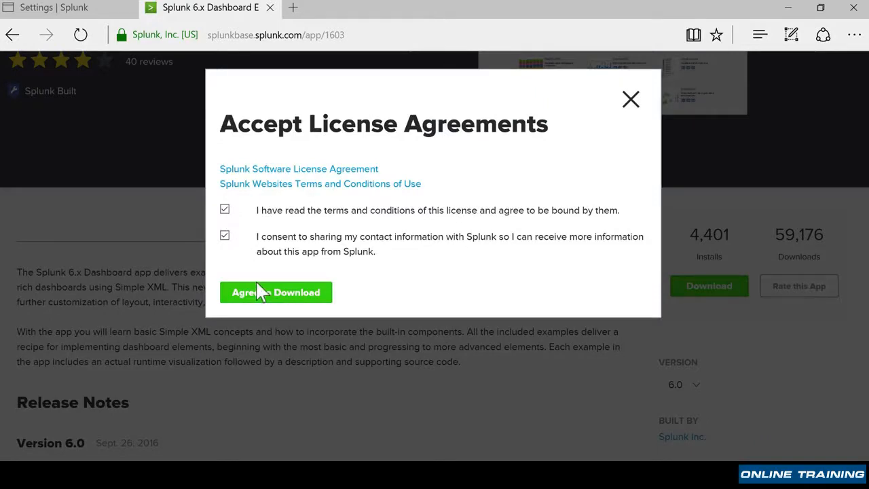
click(251, 297)
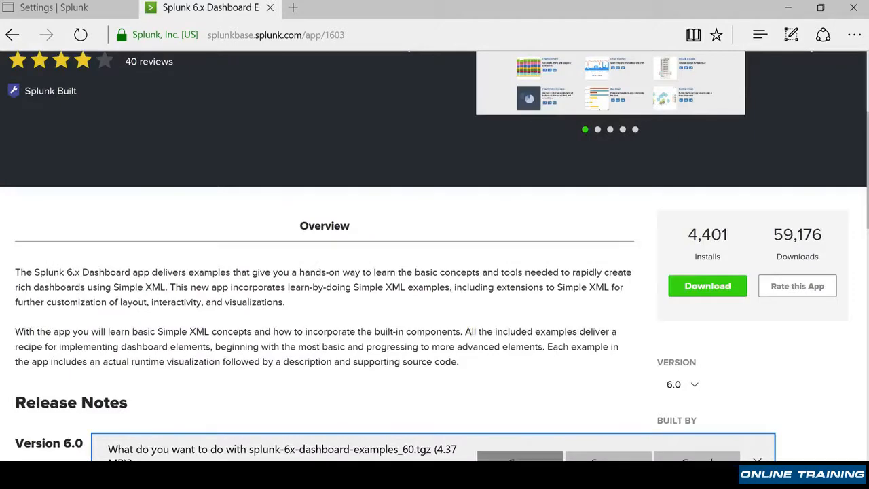
click(514, 465)
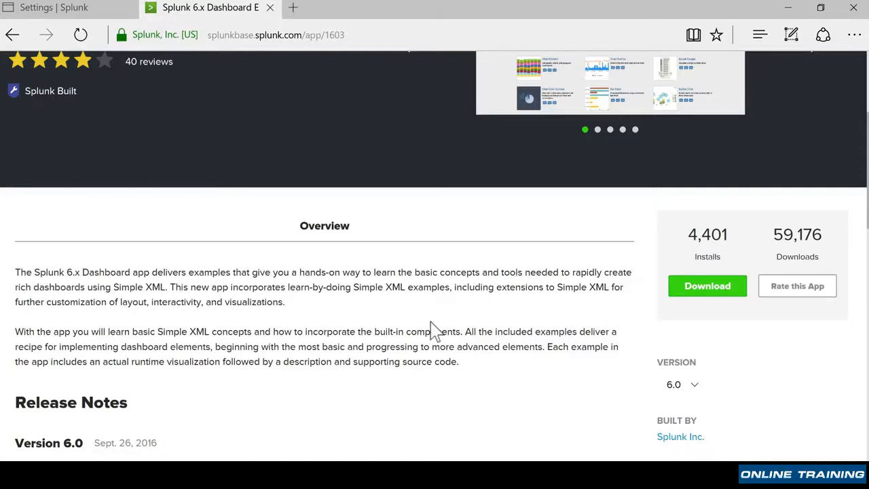
scroll(435, 330, up, 2)
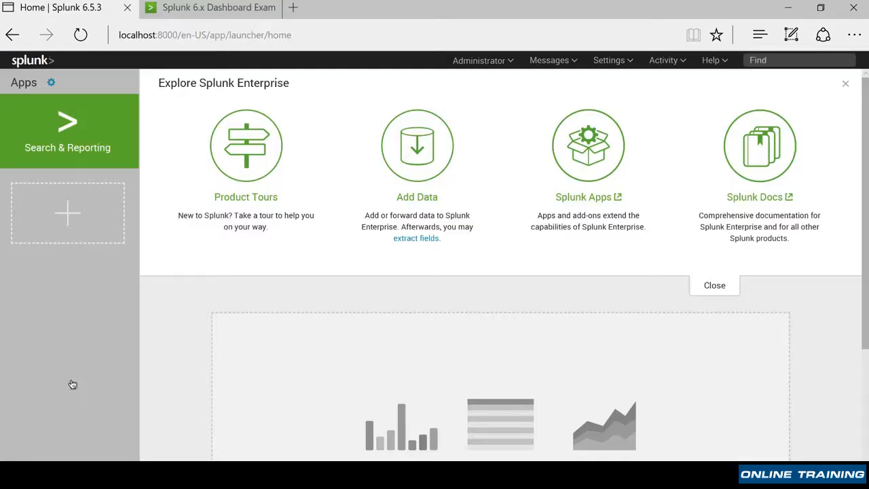
Open the form for installing an app from a file through Splunk's app management page.
drag(72, 381, 38, 91)
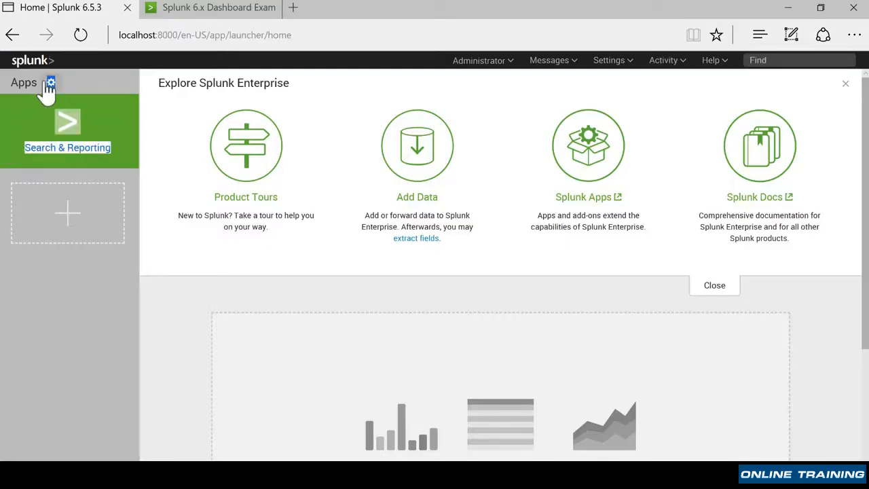
click(88, 347)
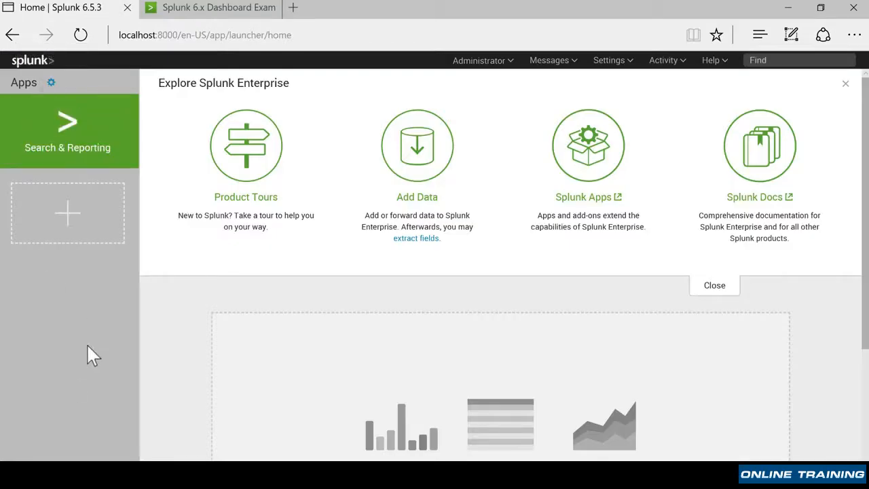
click(51, 82)
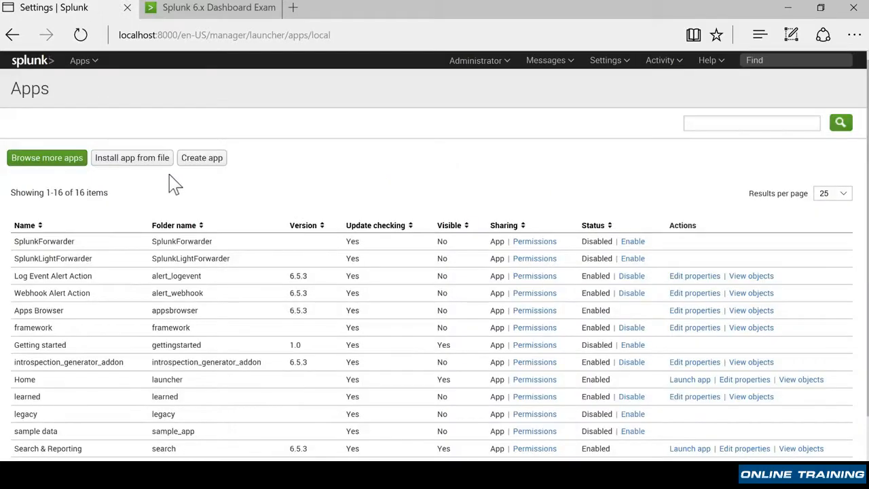
click(145, 161)
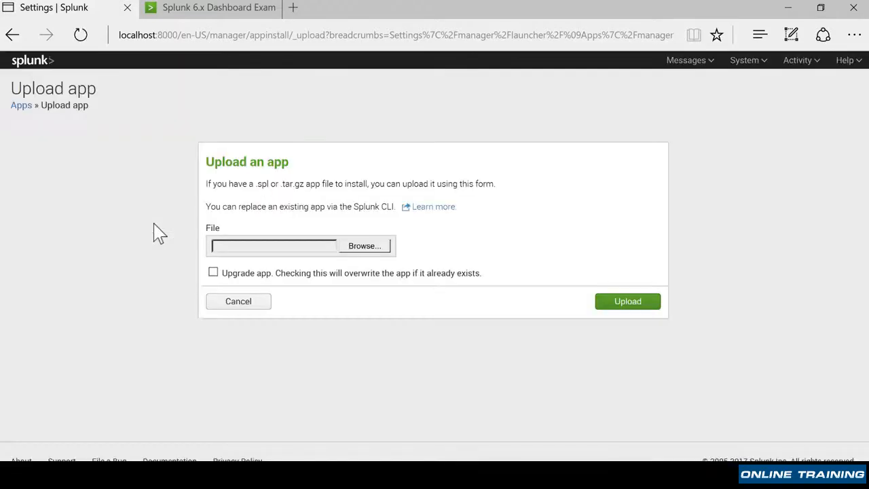
Upload splunk-6x-dashboard-examples_60.tgz from the Downloads folder as an app, with the Upgrade app option enabled.
click(364, 246)
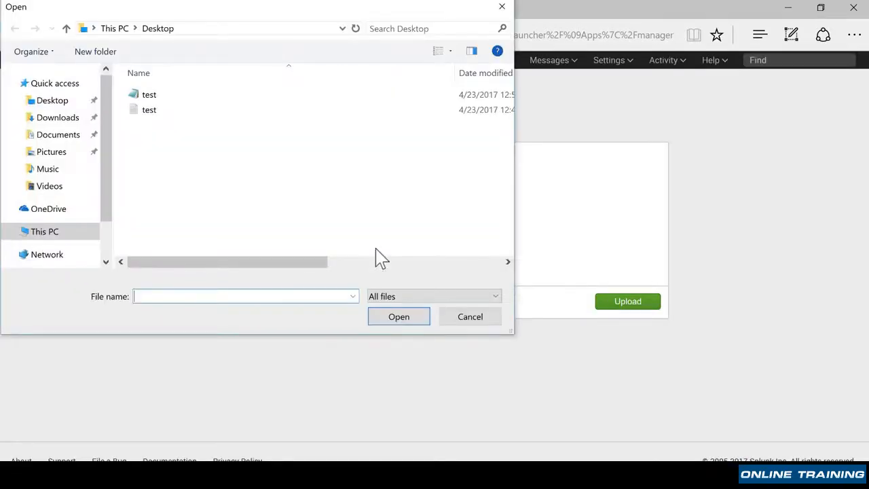
click(49, 119)
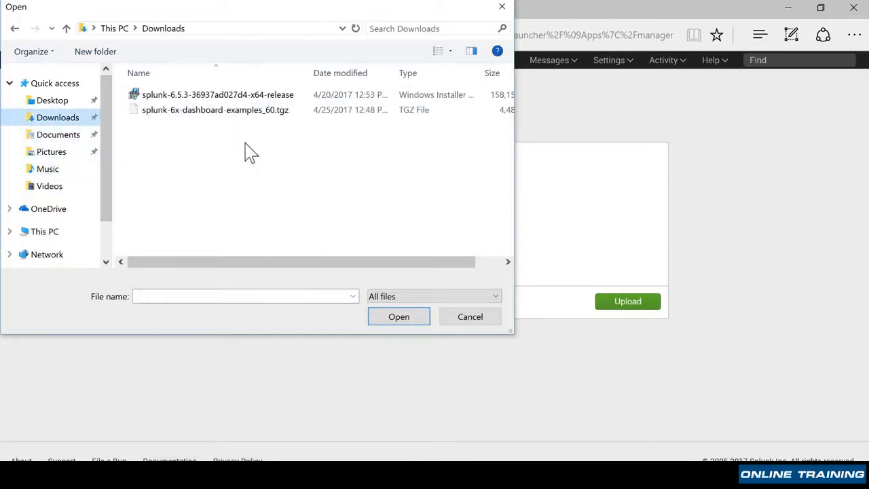
click(246, 111)
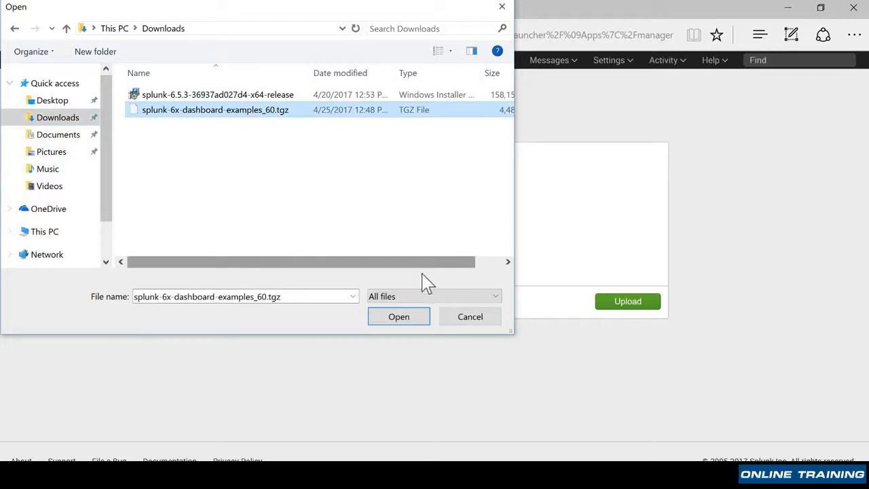
click(416, 317)
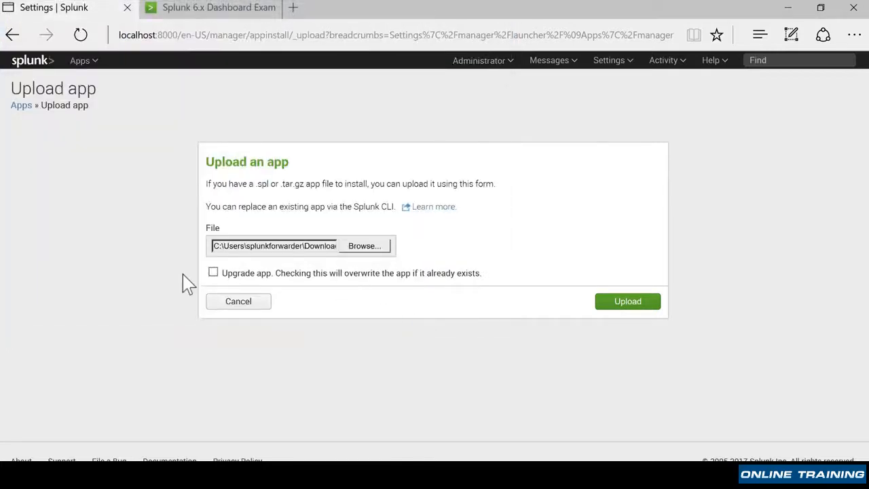
click(213, 273)
click(611, 301)
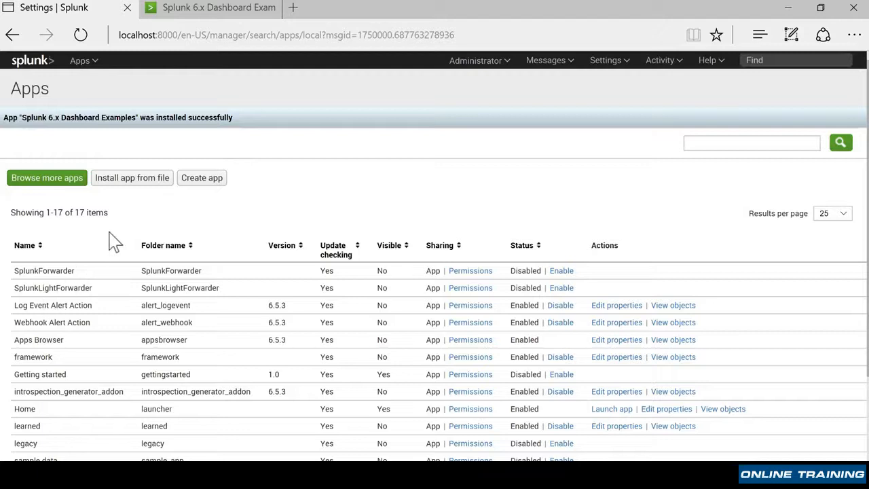
Examine the Splunk 6.x Dashboard Examples entry in the apps list, including its folder name and visibility.
scroll(112, 241, down, 3)
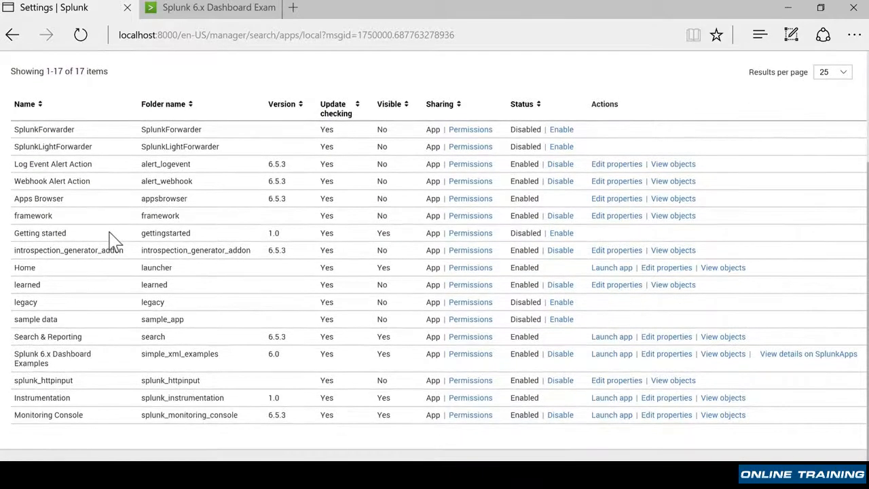
drag(39, 364, 229, 357)
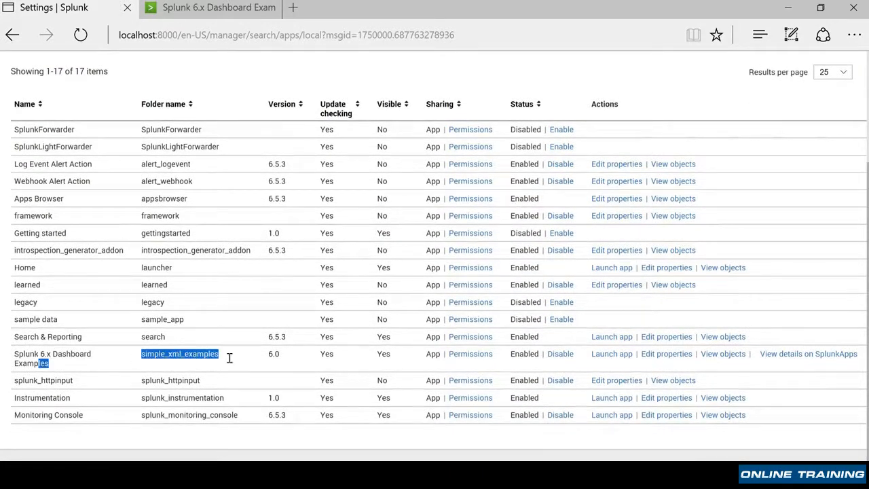
double_click(385, 355)
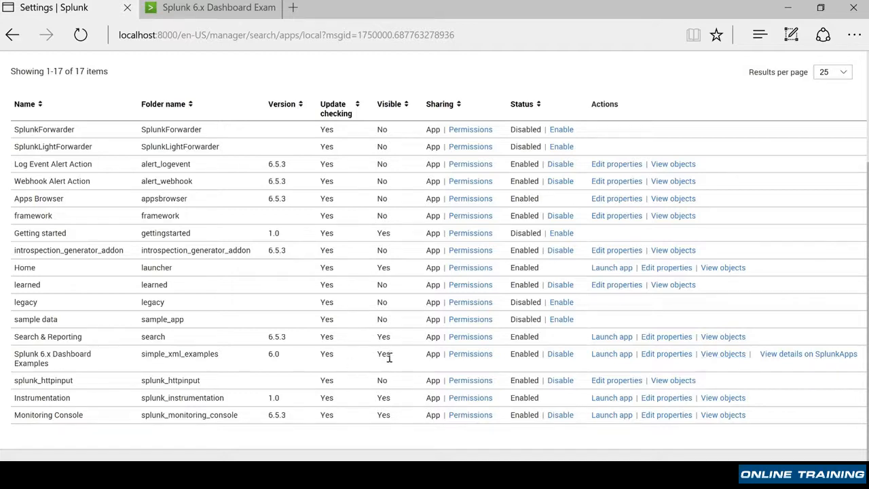
scroll(401, 377, up, 3)
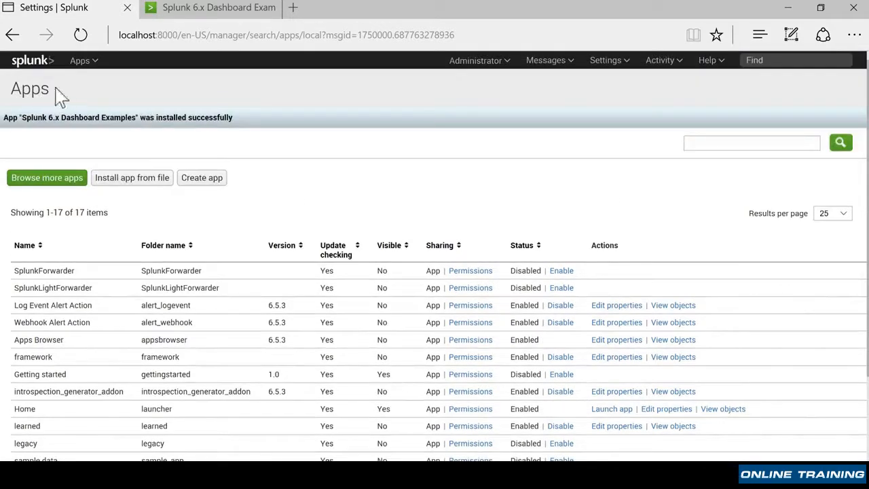
Launch the Splunk 6.x Dashboard Examples app from Splunk Home and open its Chart Element example.
click(15, 63)
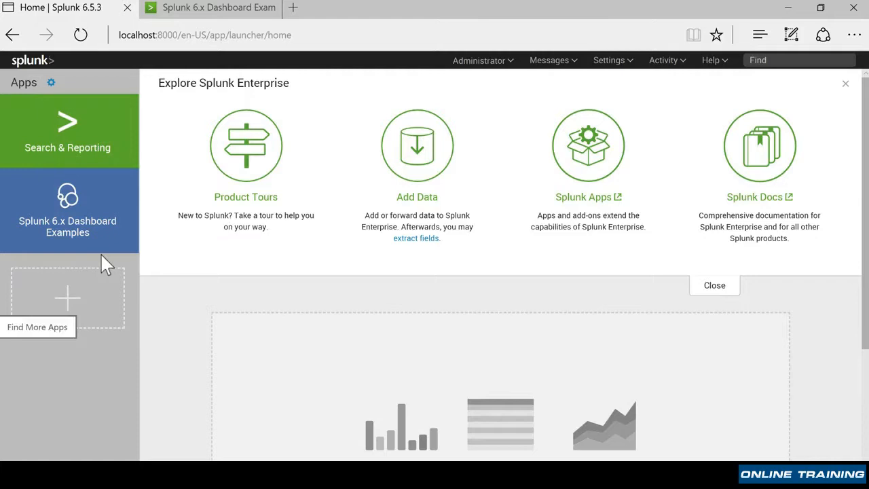
click(69, 208)
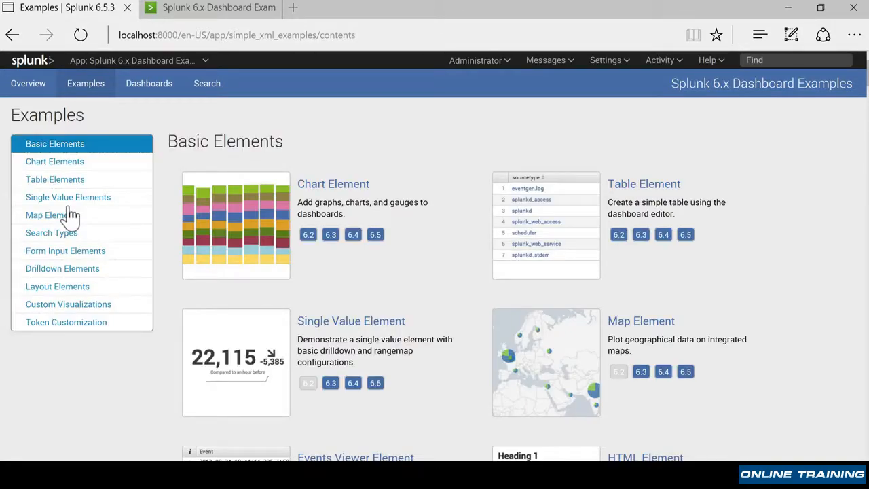
scroll(156, 393, down, 3)
scroll(156, 392, up, 2)
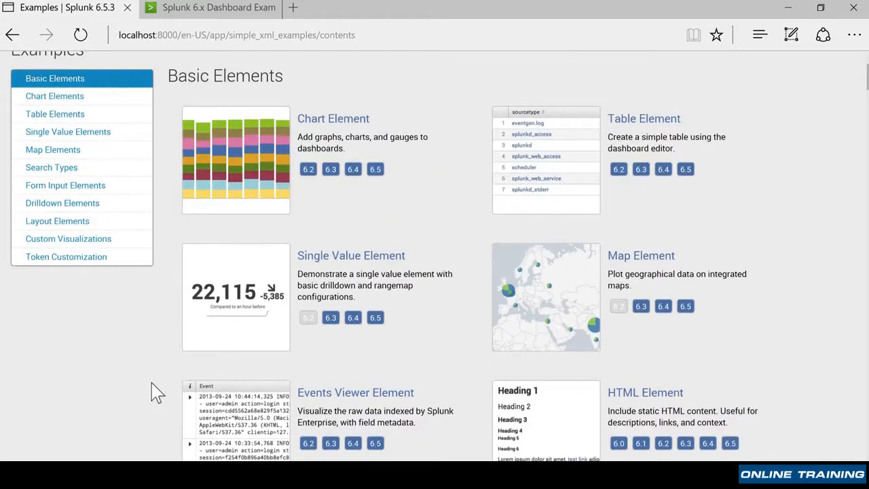
scroll(156, 393, up, 1)
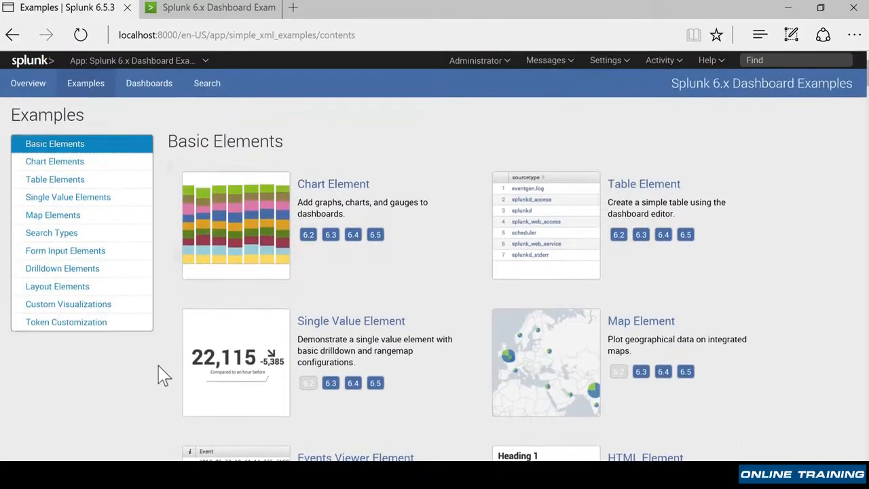
click(356, 192)
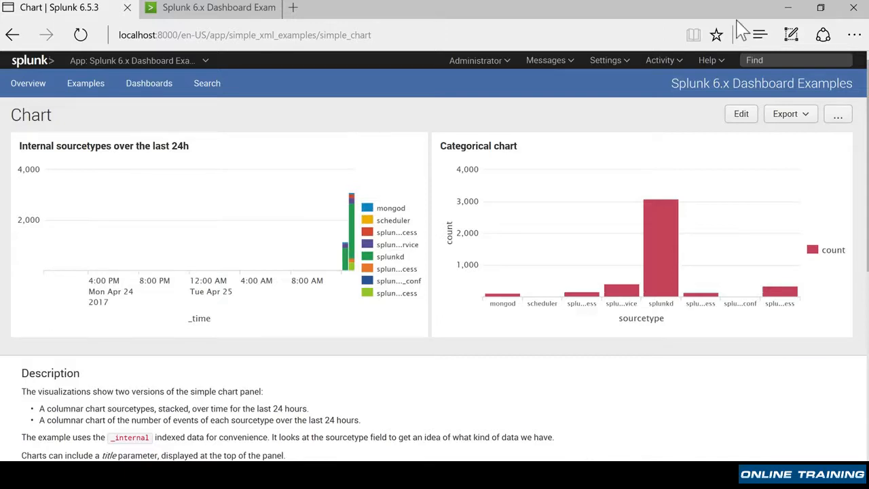
Switch from the browser to File Explorer and open the Splunk apps folder at C:\Program Files\Splunk\etc\apps.
click(788, 9)
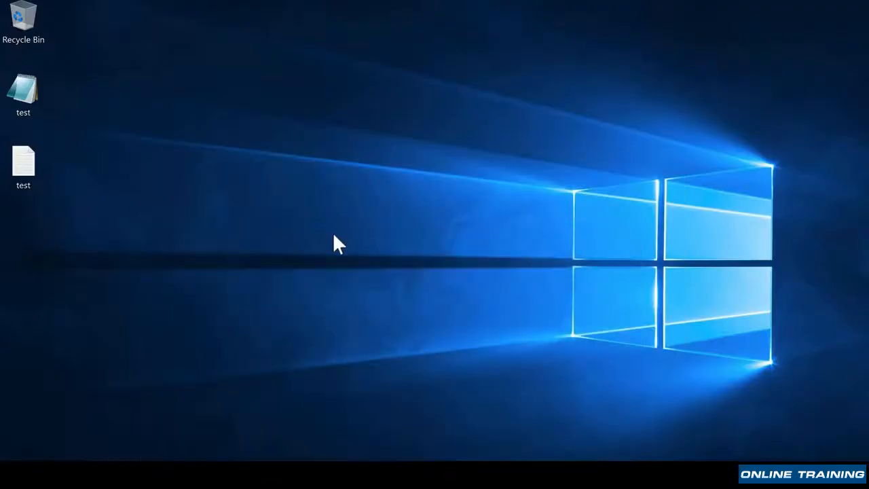
key(super+e)
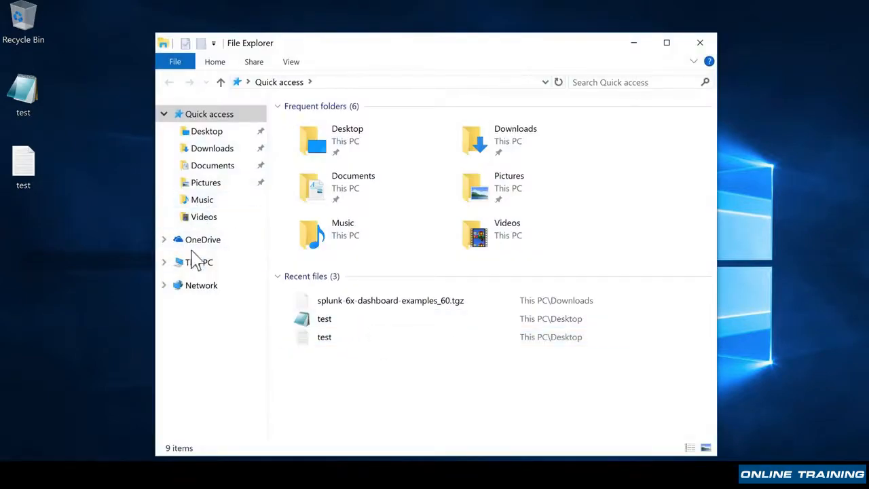
click(192, 263)
click(306, 275)
double_click(306, 275)
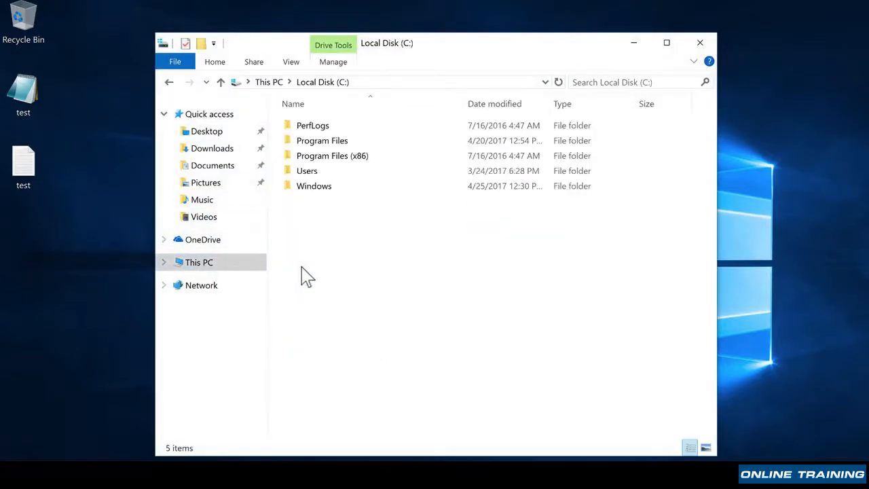
click(312, 144)
double_click(311, 144)
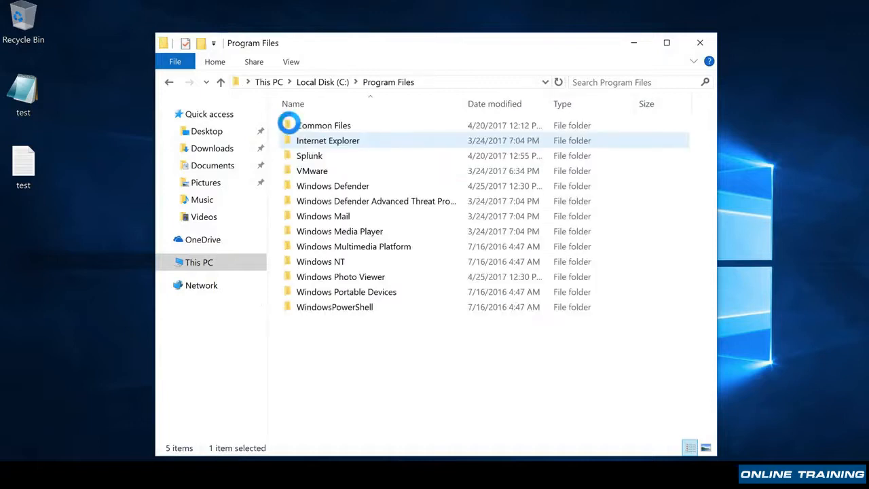
double_click(309, 157)
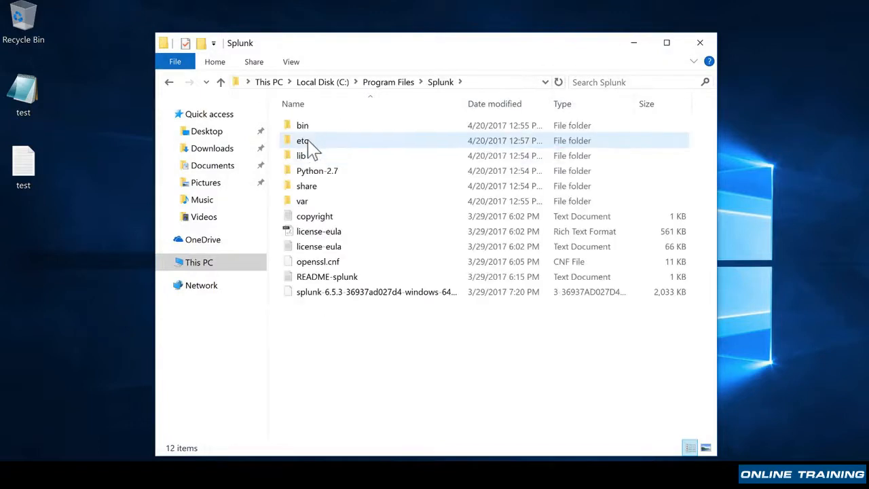
double_click(306, 142)
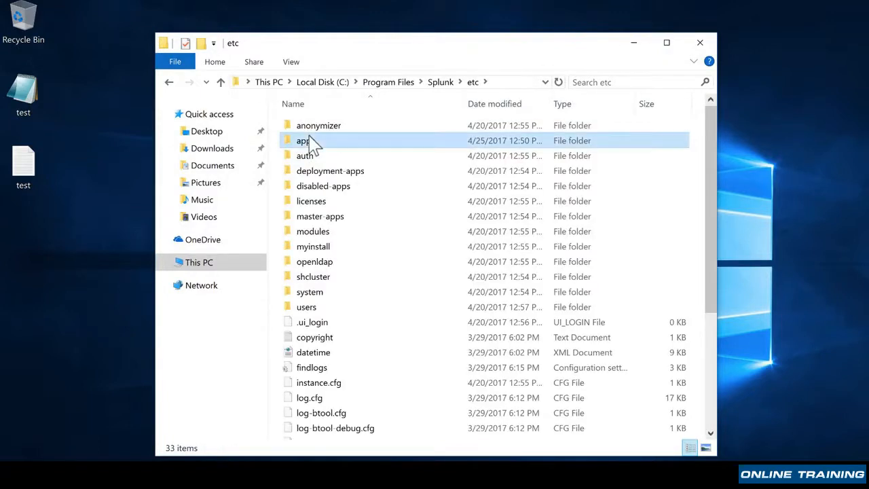
double_click(309, 143)
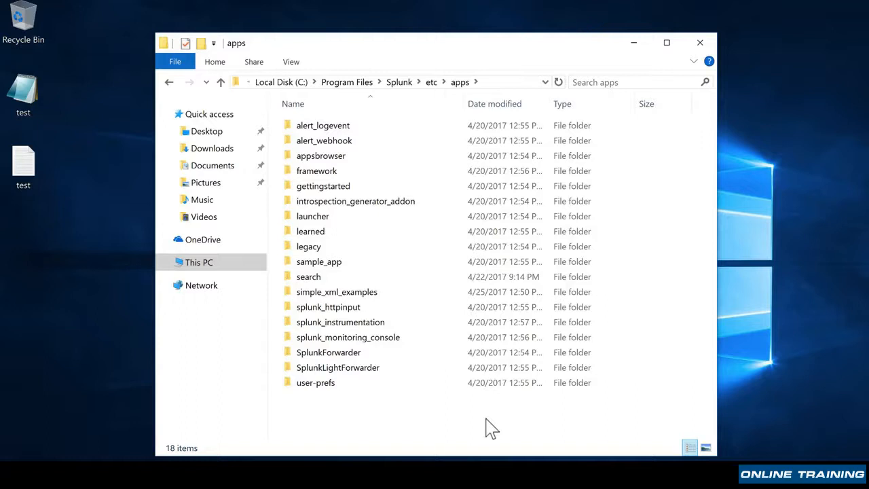
Open app.conf from the default folder of the simple_xml_examples app in Notepad.
double_click(335, 292)
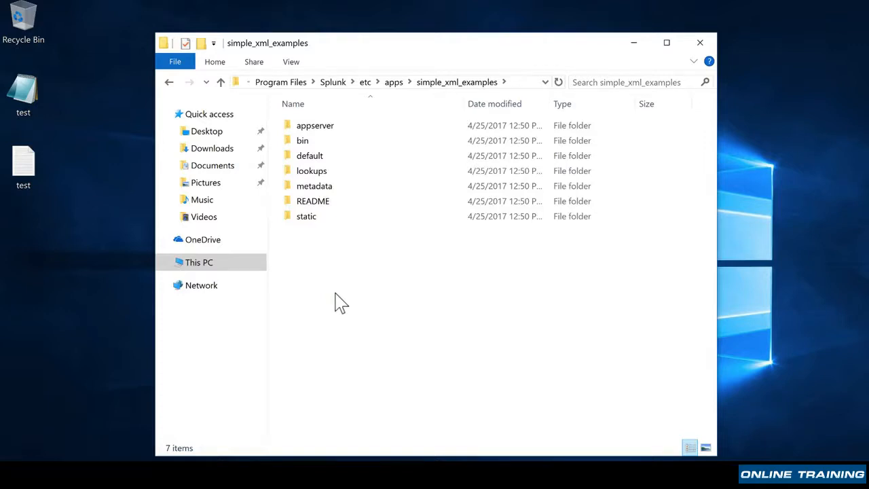
double_click(325, 157)
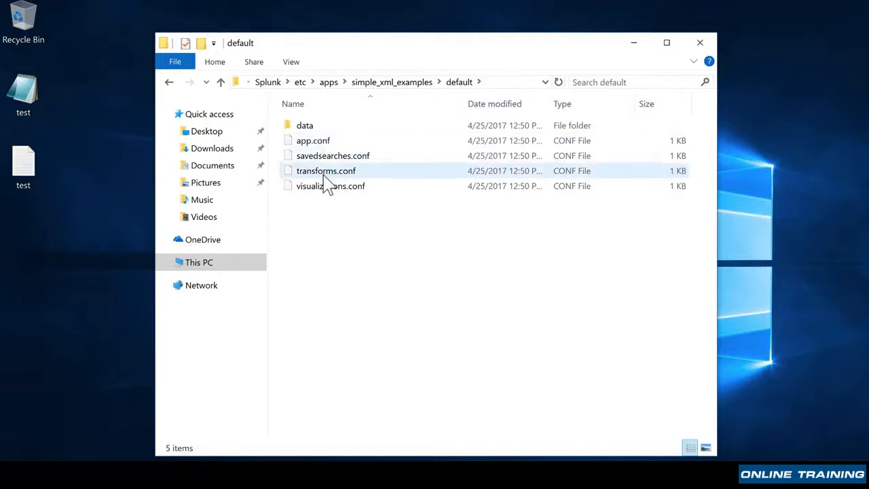
right_click(317, 139)
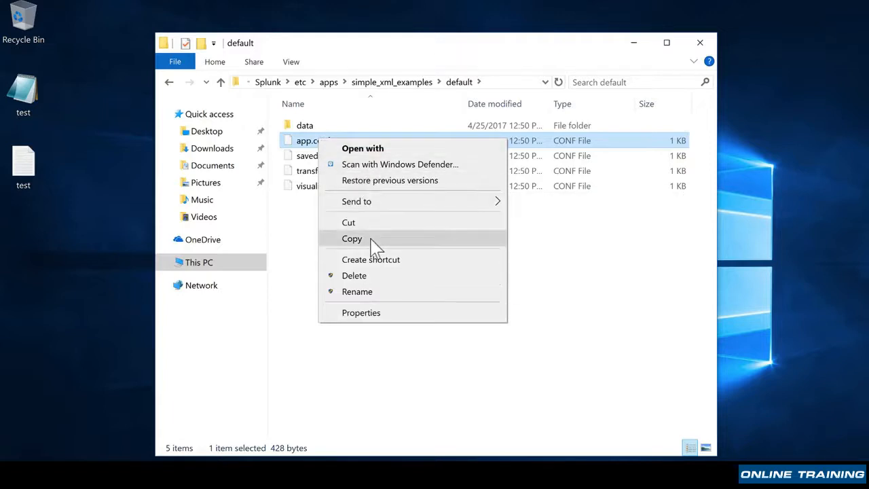
click(362, 148)
click(481, 467)
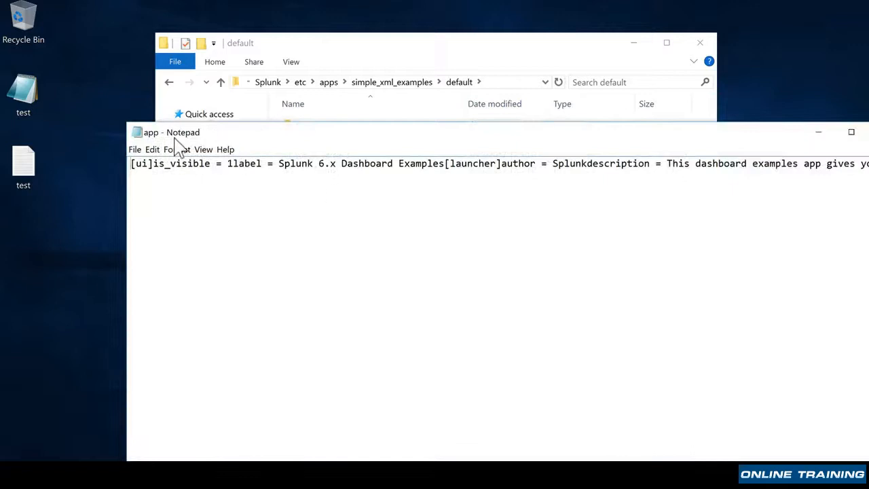
Wrap the long lines of app.conf to review the app's label, version and package settings, and close the file.
click(178, 150)
click(187, 164)
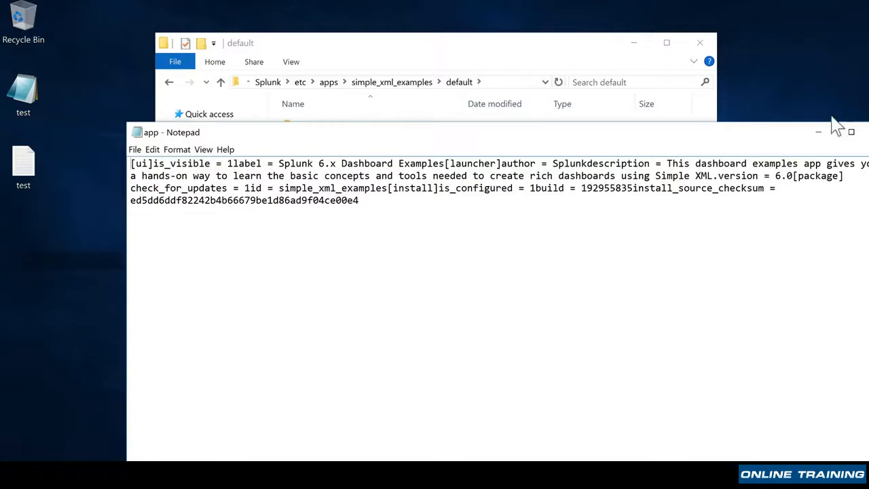
drag(799, 140, 699, 140)
click(785, 134)
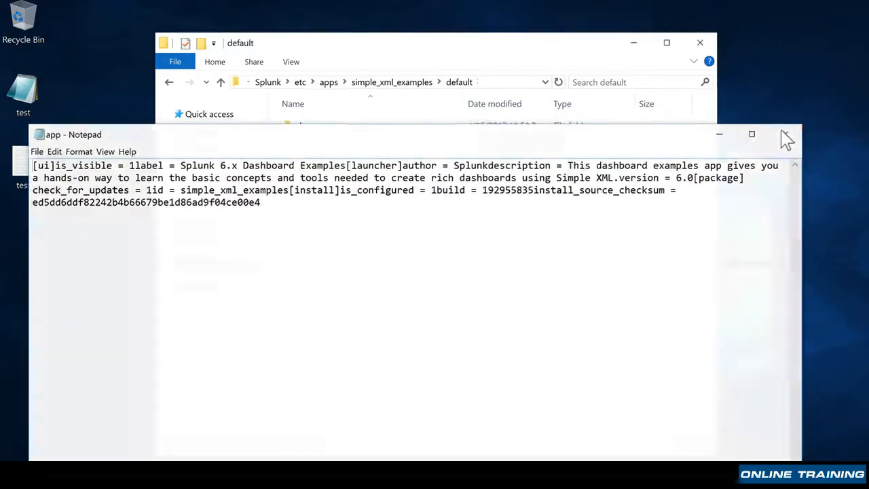